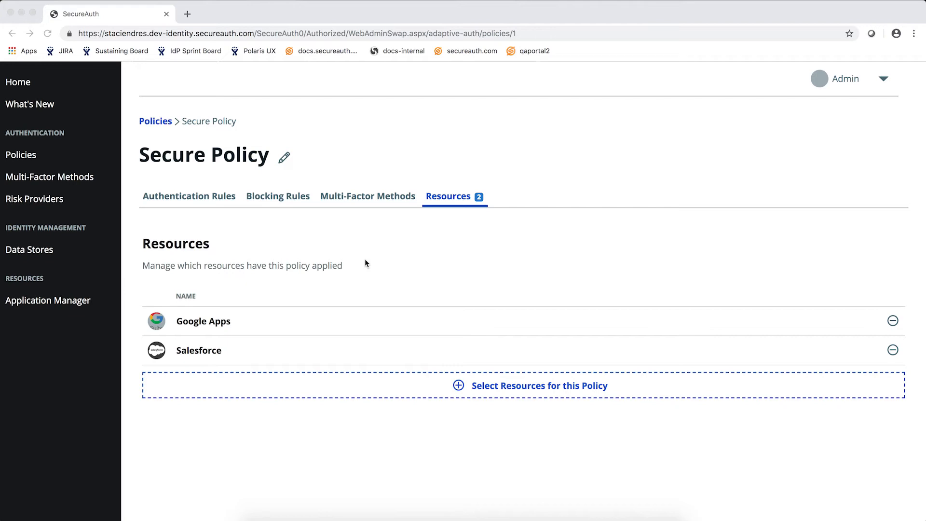
- Start adding an application in Application Manager, search the available applications for "office", and select Office 365
{"action": "left_click", "coordinate": [63, 302]}
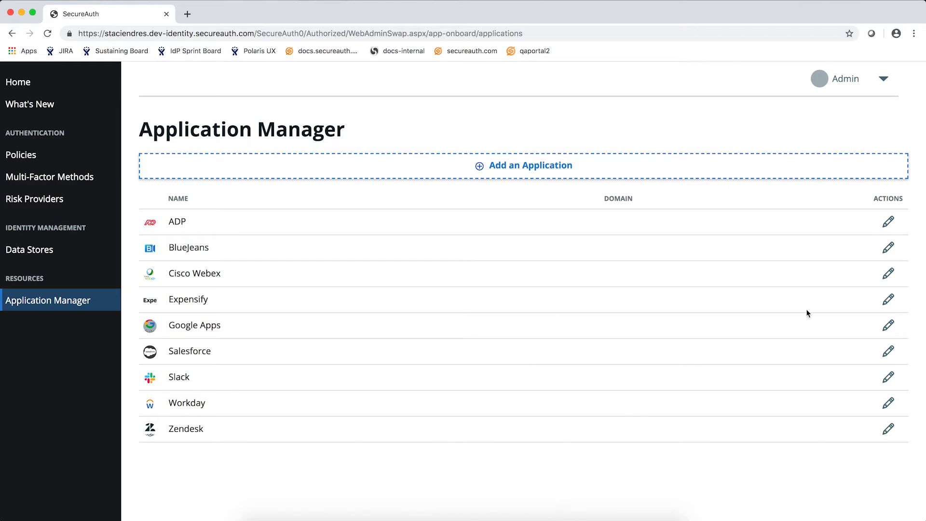
{"action": "left_click", "coordinate": [521, 159]}
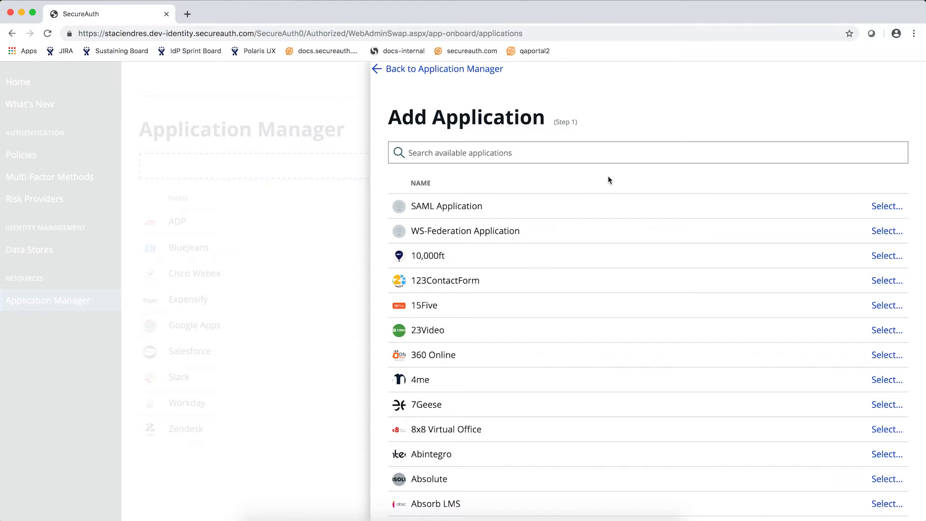
{"action": "scroll", "coordinate": [608, 180], "scroll_direction": "down", "scroll_amount": 8}
{"action": "scroll", "coordinate": [607, 180], "scroll_direction": "up", "scroll_amount": 10}
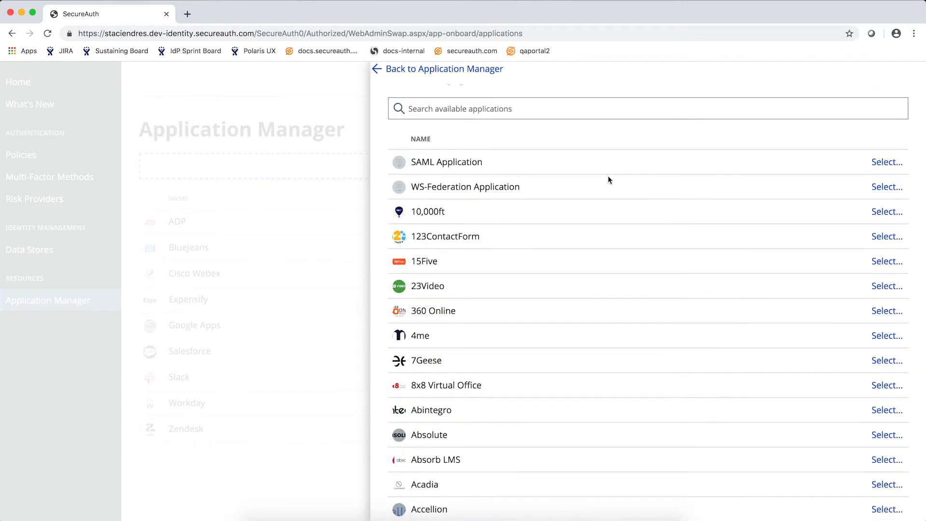
{"action": "left_click", "coordinate": [559, 152]}
{"action": "type", "text": "office"}
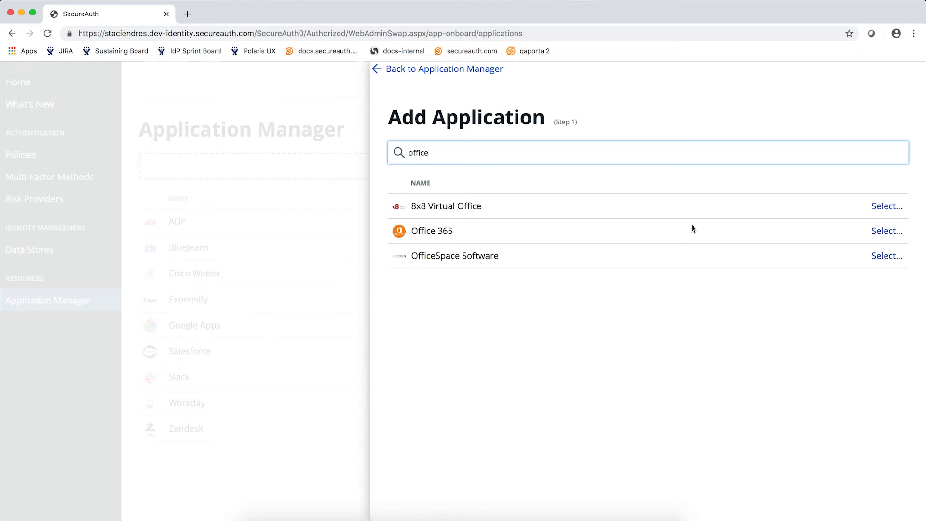
{"action": "left_click", "coordinate": [882, 231]}
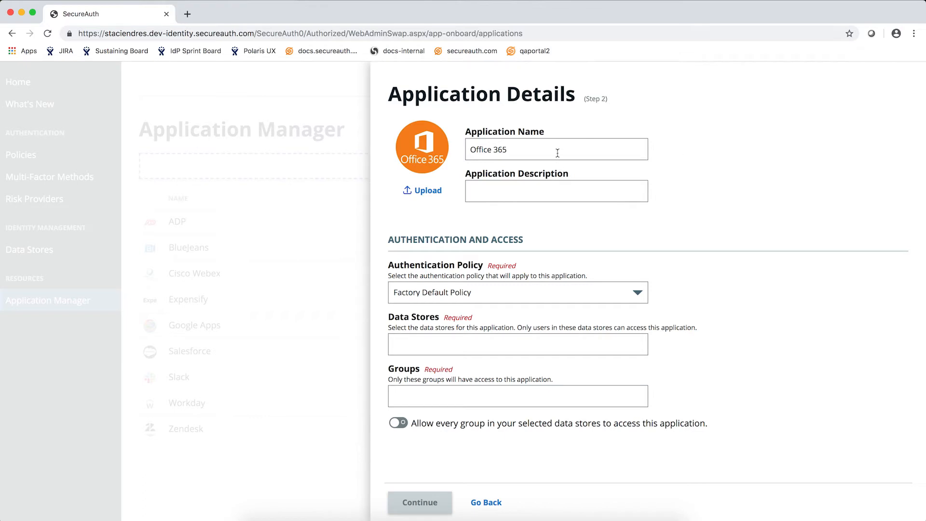
- Set the Office 365 application's authentication policy to Secure Policy, leaving its description blank
{"action": "left_click", "coordinate": [540, 189]}
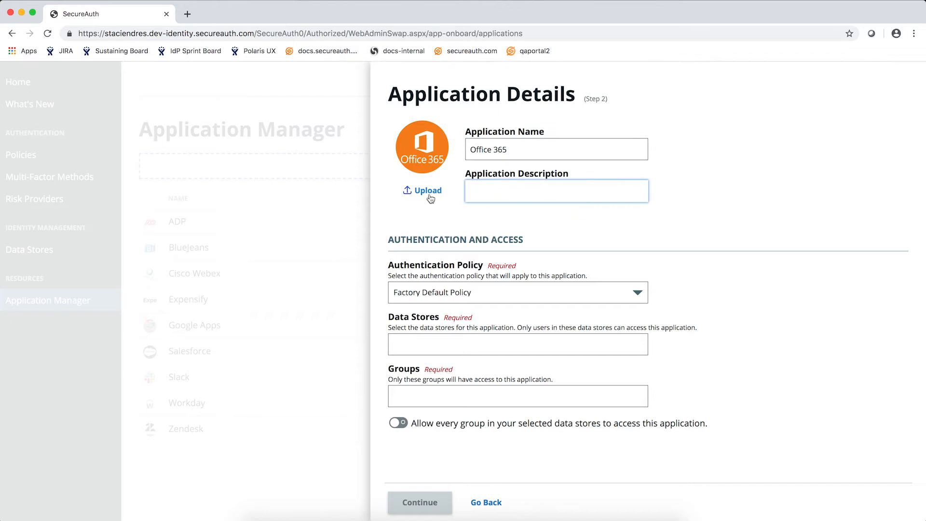
{"action": "left_click", "coordinate": [665, 239]}
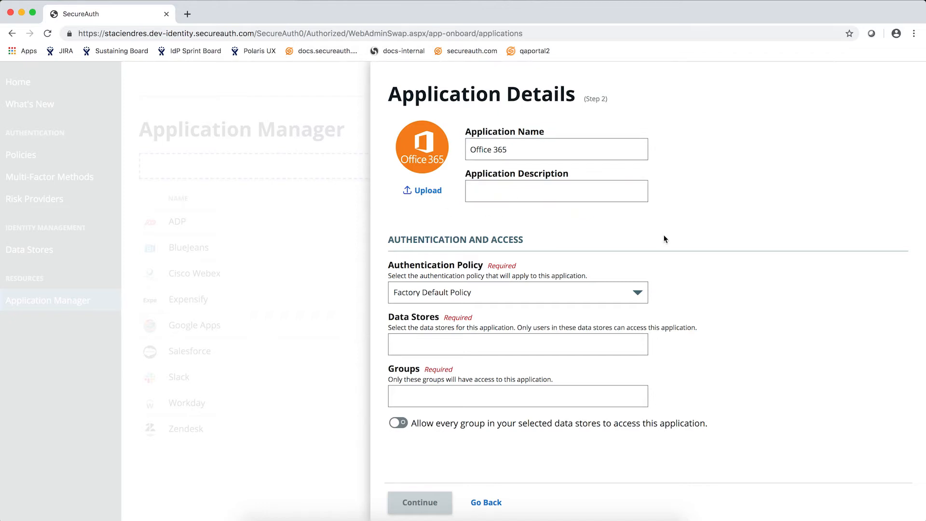
{"action": "left_click", "coordinate": [600, 294]}
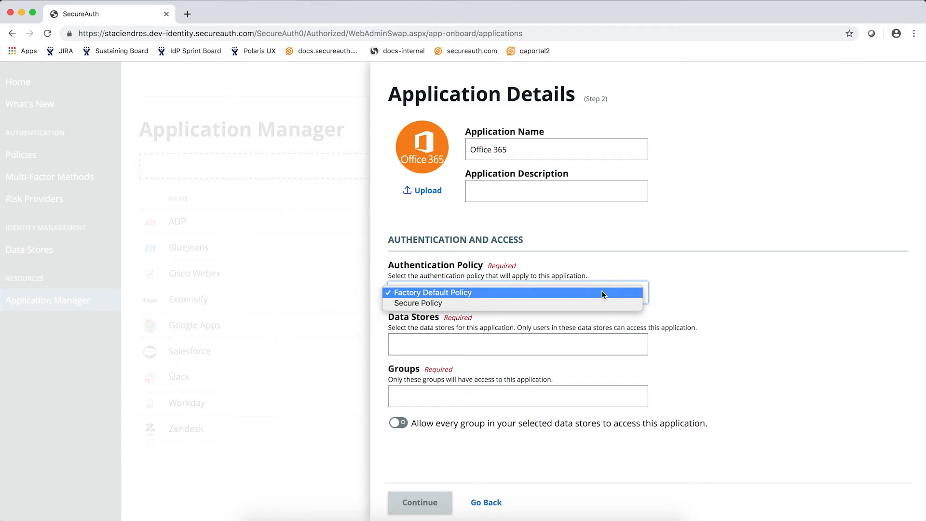
{"action": "left_click", "coordinate": [600, 302]}
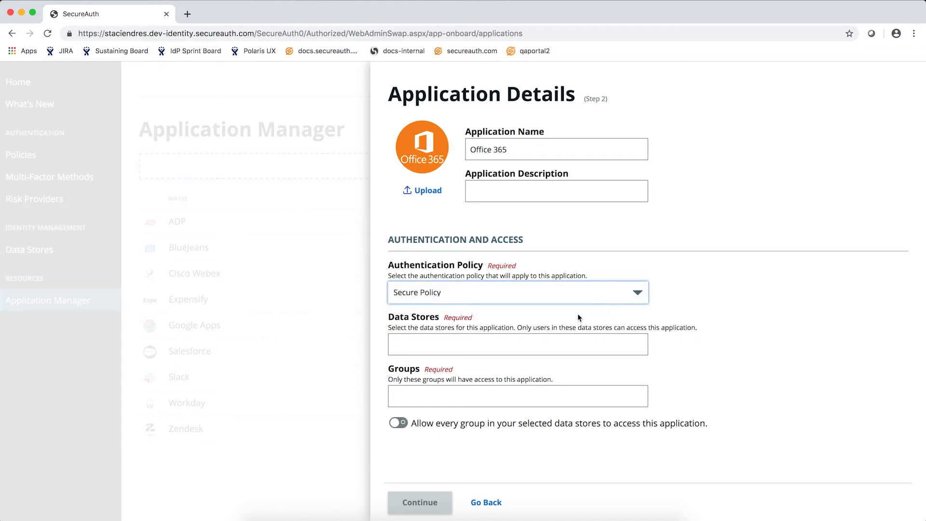
- Assign the SecureAuth data store to the application, allow every group in it access, and continue to the connection settings
{"action": "left_click", "coordinate": [530, 343]}
{"action": "type", "text": "secu"}
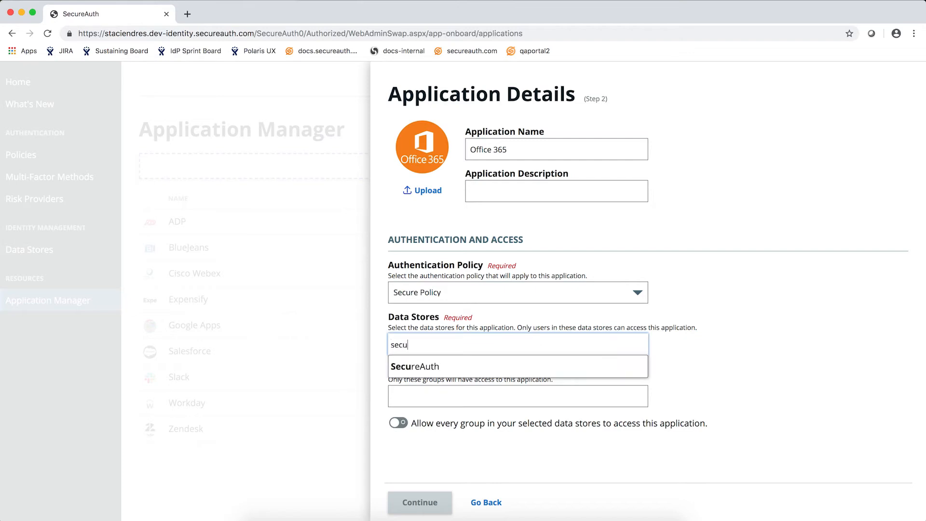
{"action": "left_click", "coordinate": [496, 366]}
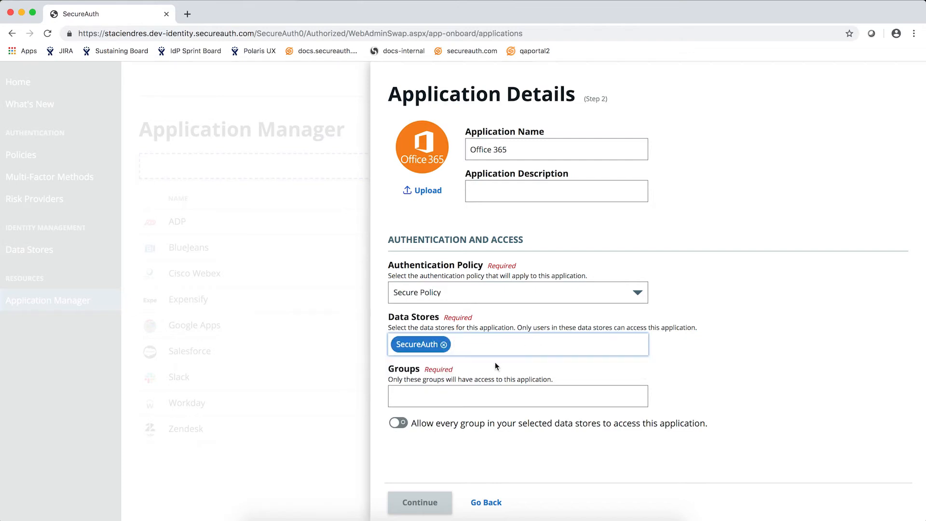
{"action": "left_click", "coordinate": [460, 395]}
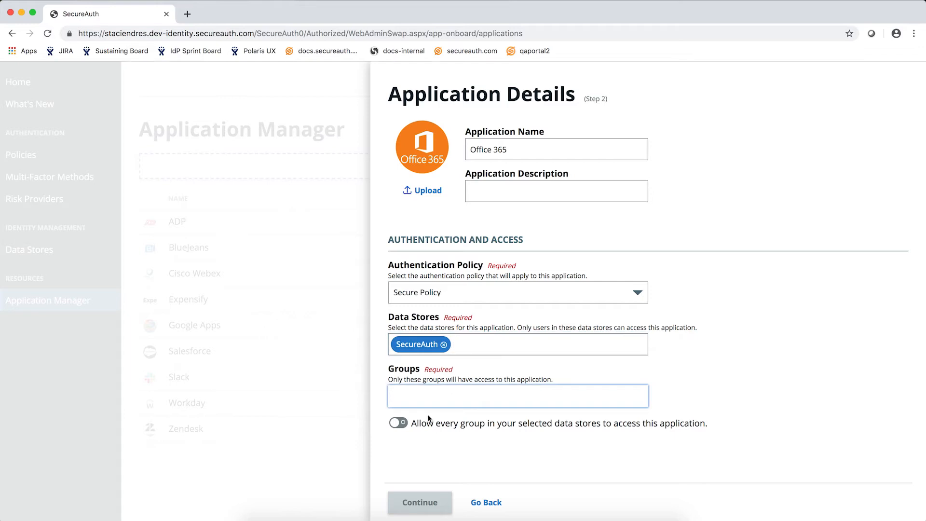
{"action": "left_click", "coordinate": [403, 426]}
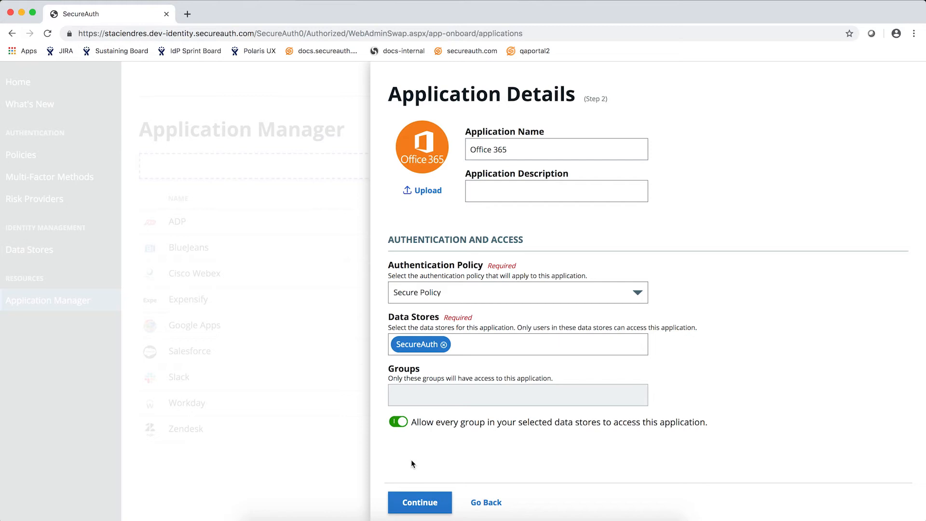
{"action": "left_click", "coordinate": [420, 504]}
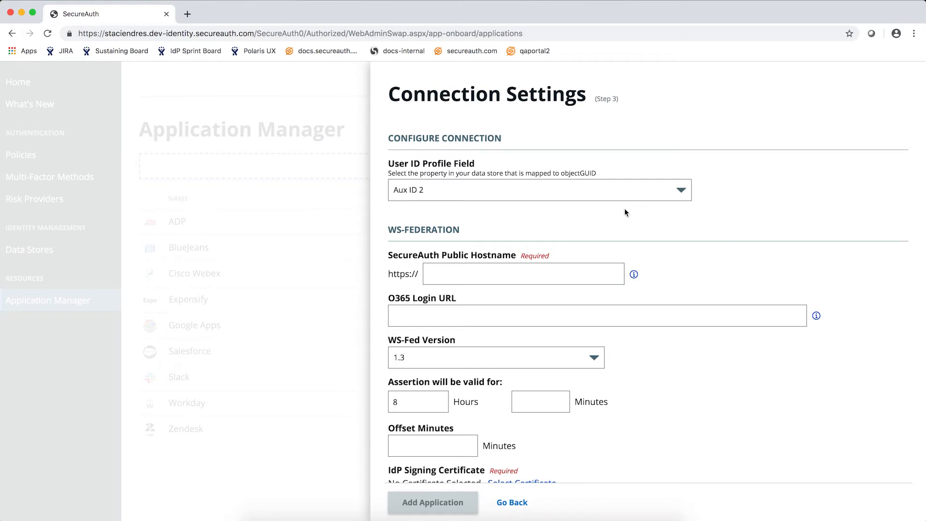
- Set the SecureAuth public hostname to secureauth.company.com and check the help note for the O365 Login URL
{"action": "scroll", "coordinate": [675, 234], "scroll_direction": "down", "scroll_amount": 2}
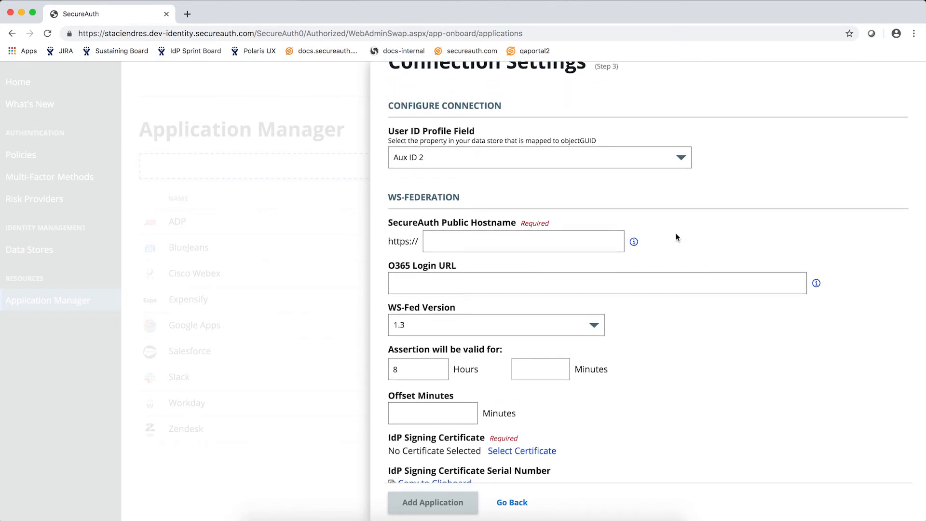
{"action": "left_click", "coordinate": [536, 247]}
{"action": "type", "text": "secure"}
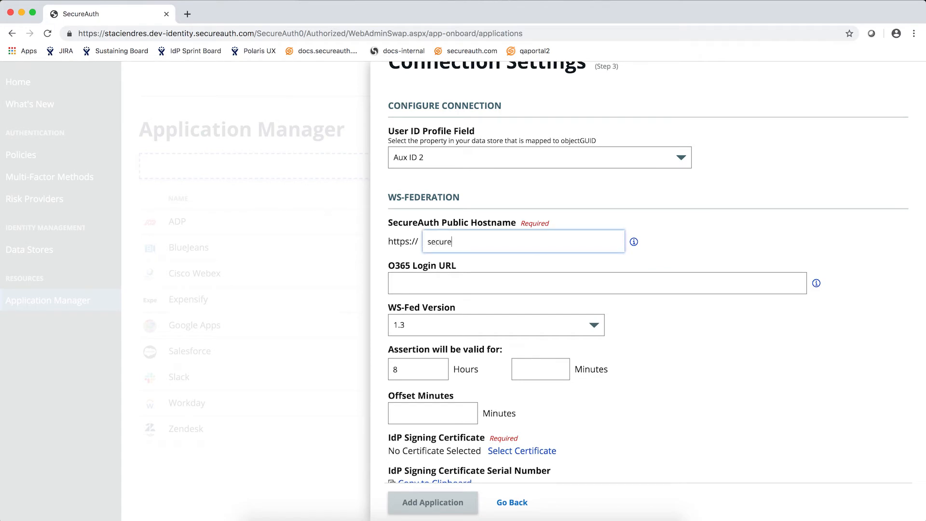
{"action": "type", "text": "auth.company.com"}
{"action": "left_click", "coordinate": [818, 286]}
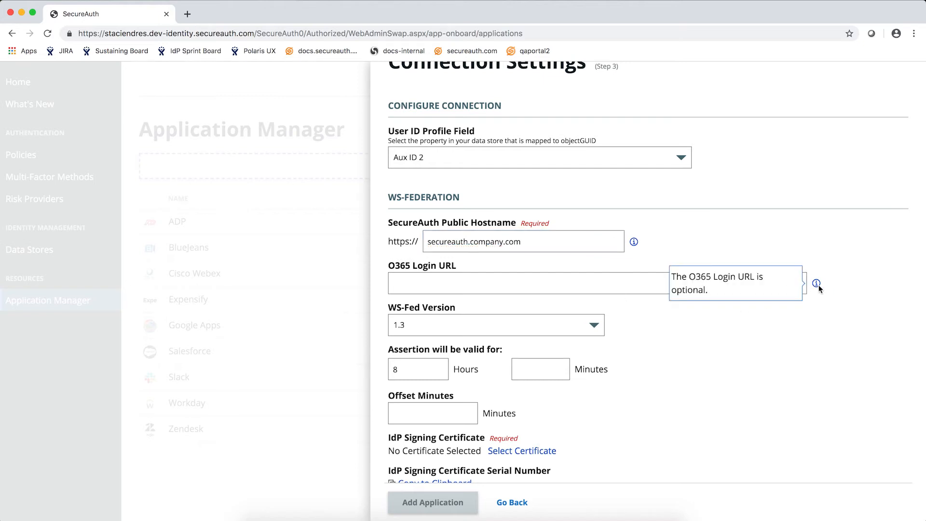
{"action": "left_click", "coordinate": [817, 284]}
- Choose the IdP signing certificate issued by SecureAuth G3 Intermediate Certificate Authority 4A for the WS-Federation connection
{"action": "scroll", "coordinate": [682, 323], "scroll_direction": "down", "scroll_amount": 5}
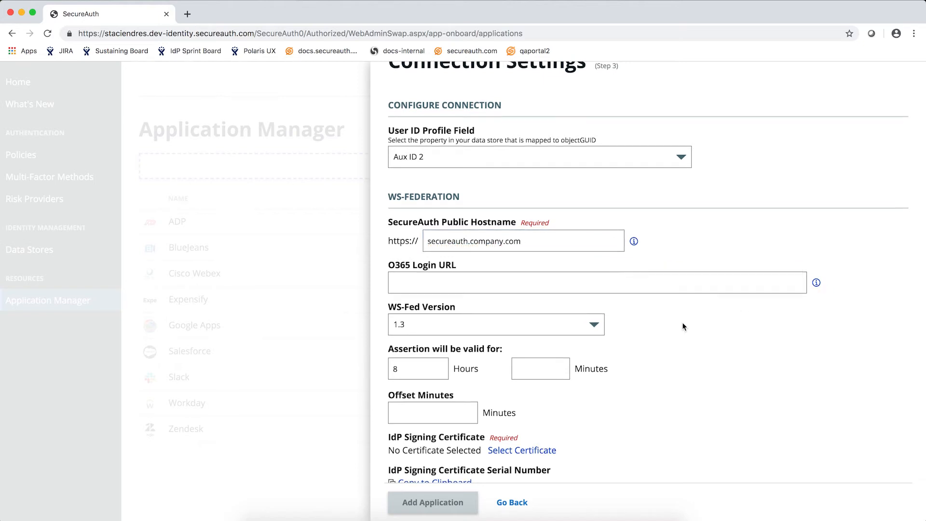
{"action": "scroll", "coordinate": [682, 327], "scroll_direction": "down", "scroll_amount": 4}
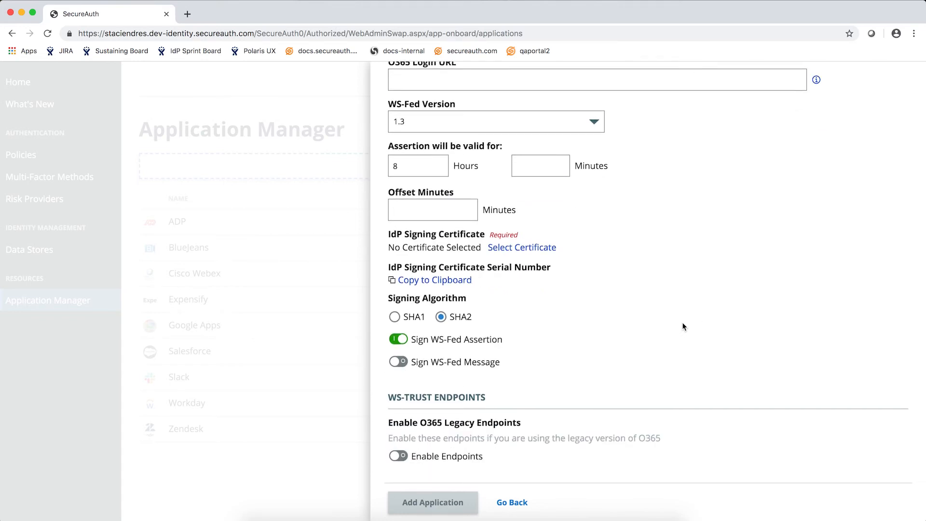
{"action": "left_click", "coordinate": [545, 249]}
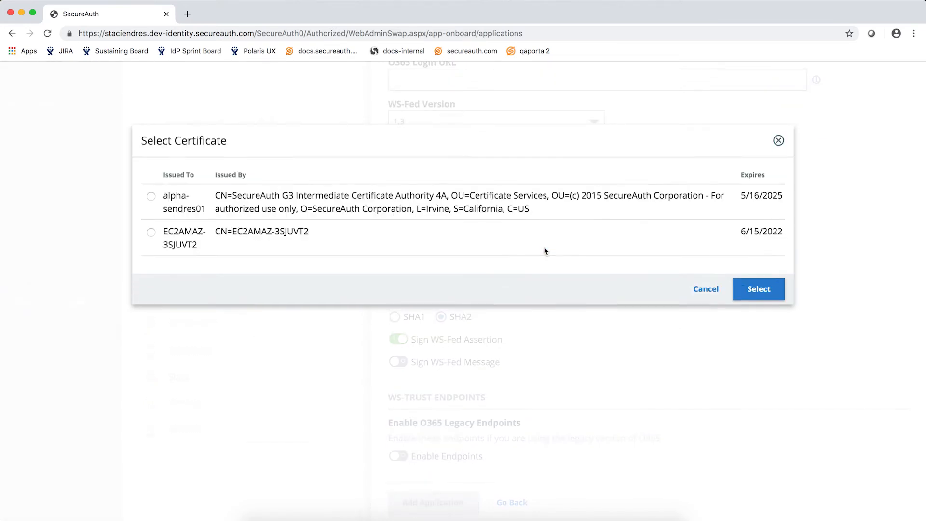
{"action": "left_click", "coordinate": [146, 201]}
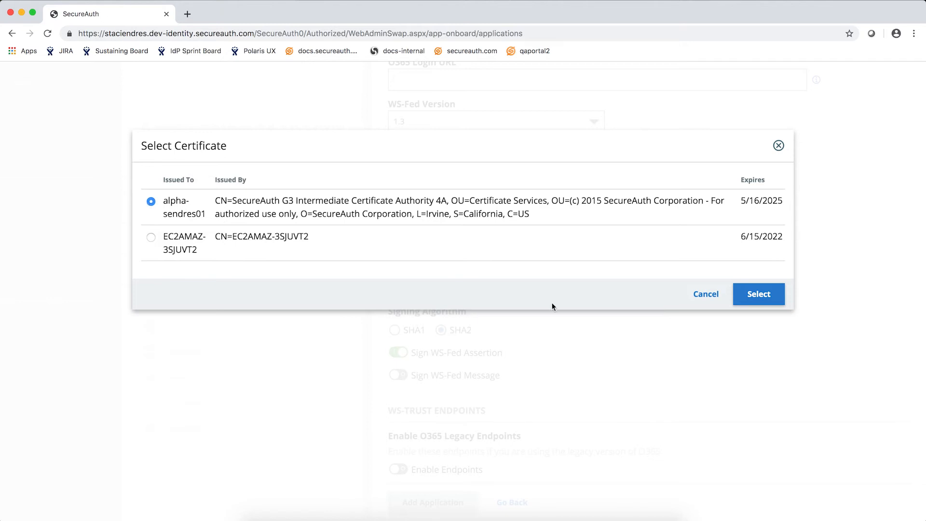
{"action": "left_click", "coordinate": [766, 295]}
{"action": "scroll", "coordinate": [623, 304], "scroll_direction": "down", "scroll_amount": 5}
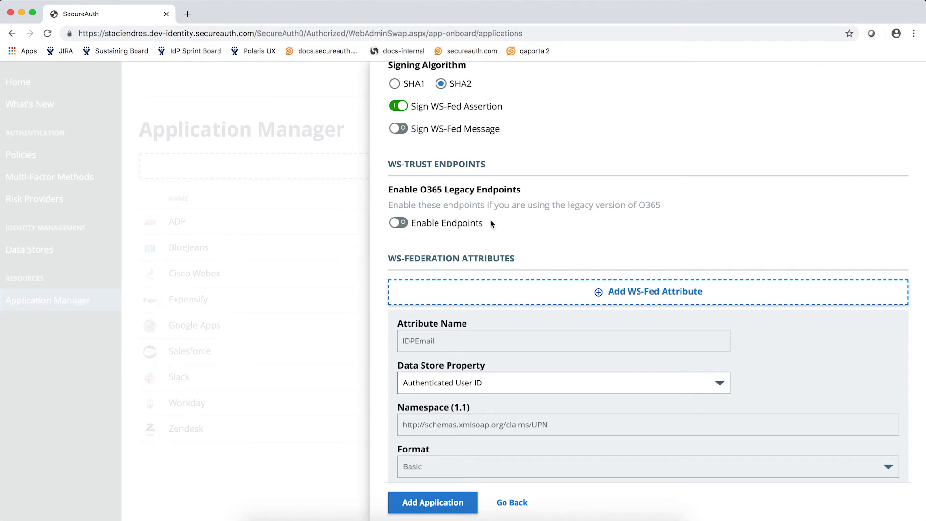
{"action": "left_click", "coordinate": [398, 223]}
{"action": "left_click", "coordinate": [402, 224]}
- Map the IDPEmail WS-Federation attribute to the Aux ID 1 data store property
{"action": "scroll", "coordinate": [612, 201], "scroll_direction": "down", "scroll_amount": 4}
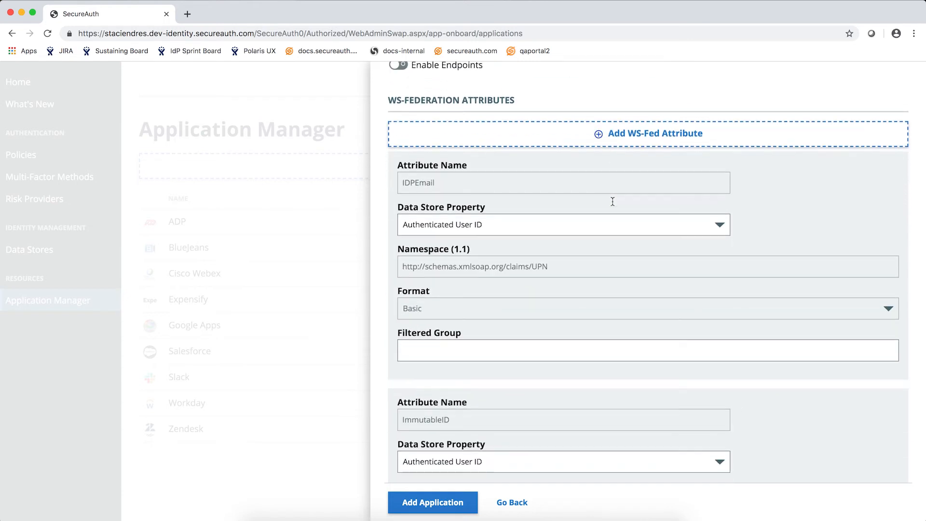
{"action": "scroll", "coordinate": [612, 200], "scroll_direction": "down", "scroll_amount": 2}
{"action": "scroll", "coordinate": [612, 201], "scroll_direction": "down", "scroll_amount": 1}
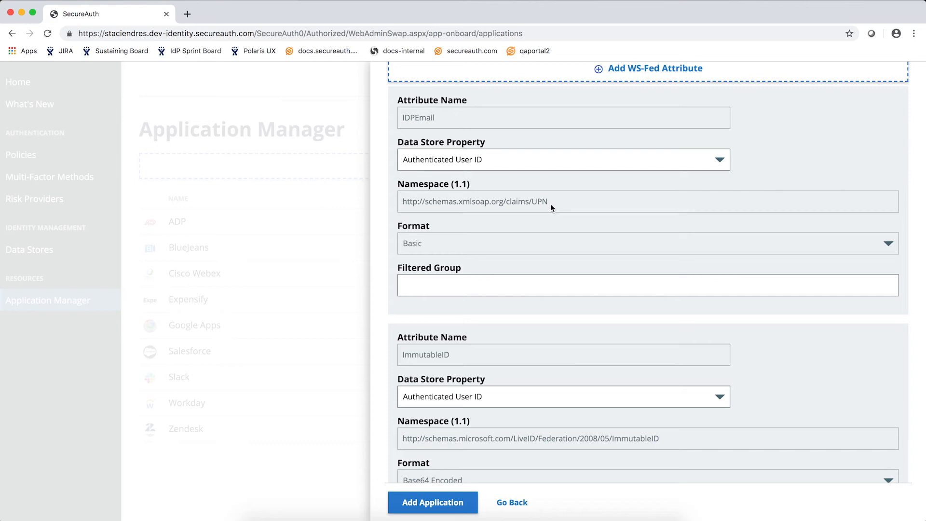
{"action": "left_click", "coordinate": [549, 160]}
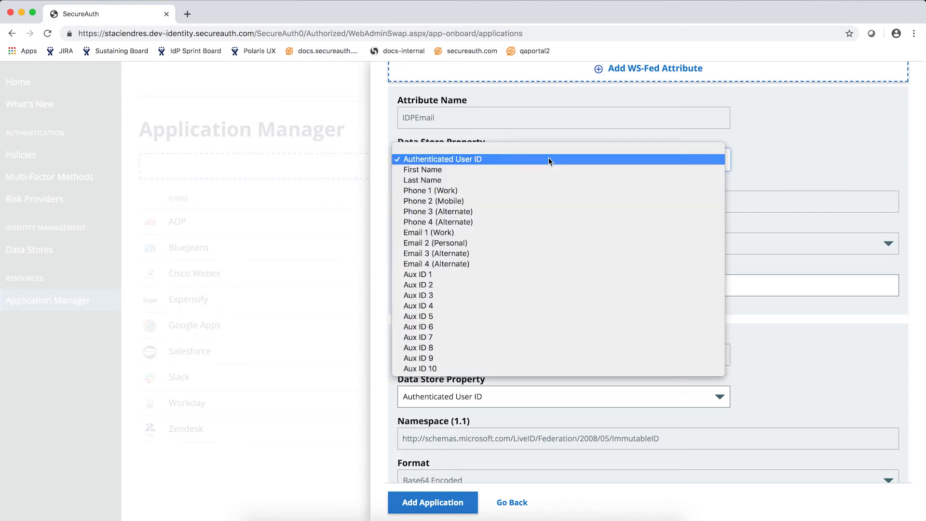
{"action": "left_click", "coordinate": [453, 275]}
- Map the ImmutableID attribute to the Aux ID 2 data store property and add the application
{"action": "scroll", "coordinate": [531, 246], "scroll_direction": "down", "scroll_amount": 3}
{"action": "scroll", "coordinate": [532, 249], "scroll_direction": "down", "scroll_amount": 1}
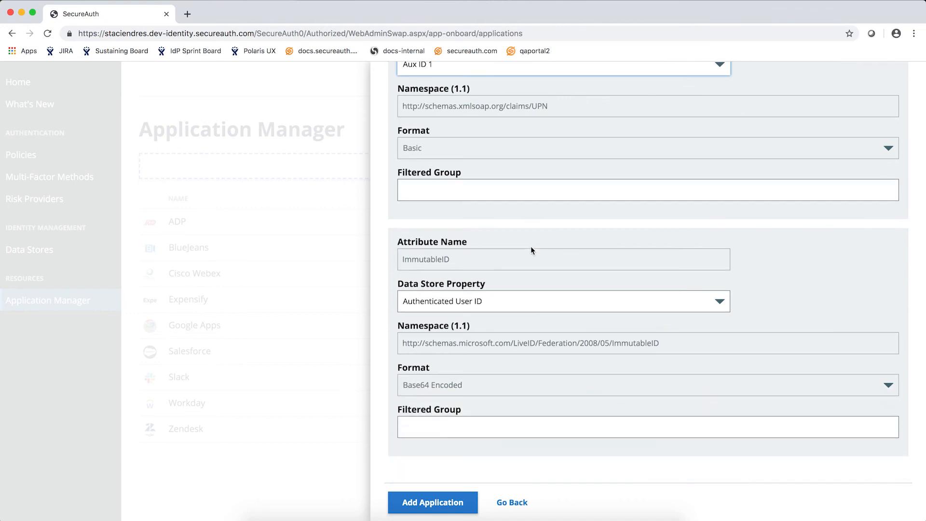
{"action": "left_click", "coordinate": [503, 304]}
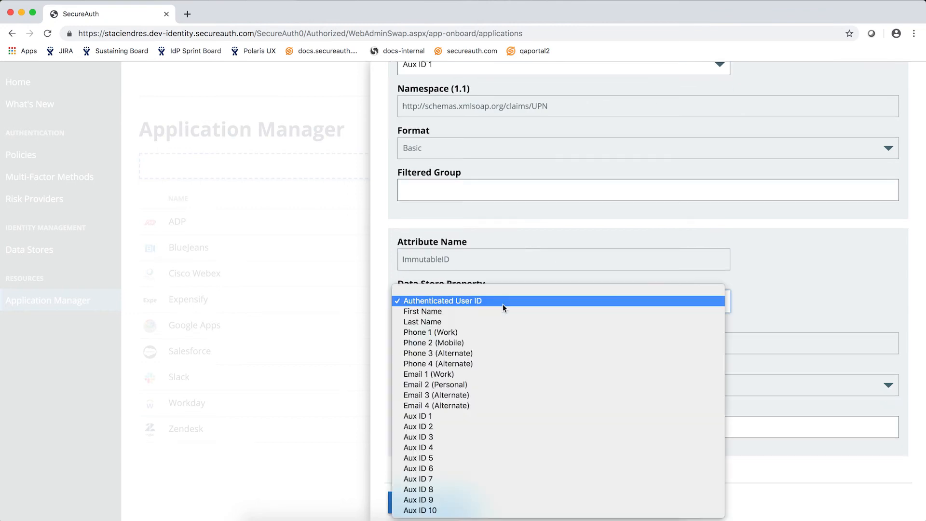
{"action": "left_click", "coordinate": [454, 428]}
{"action": "left_click", "coordinate": [442, 503]}
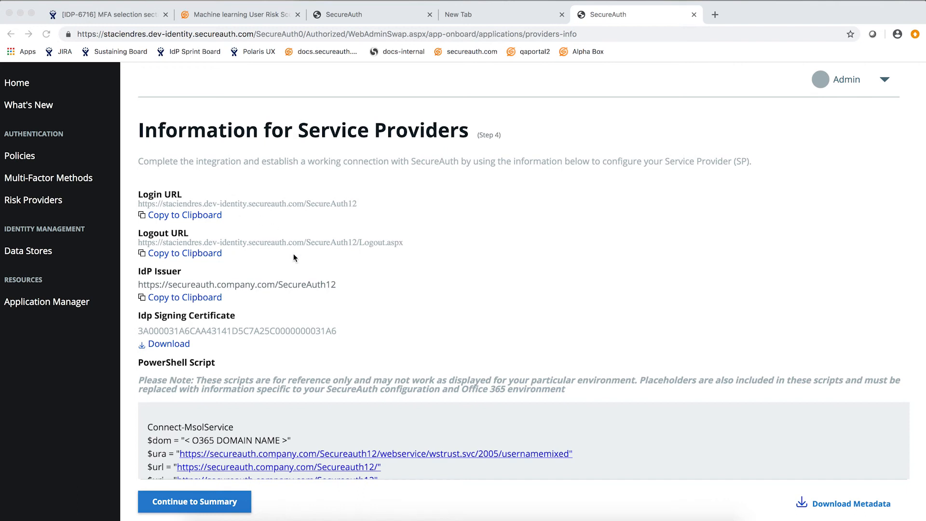
- Review the service provider information and the Office 365 PowerShell script, and continue to the application summary
{"action": "scroll", "coordinate": [425, 281], "scroll_direction": "down", "scroll_amount": 5}
{"action": "scroll", "coordinate": [450, 273], "scroll_direction": "down", "scroll_amount": 5}
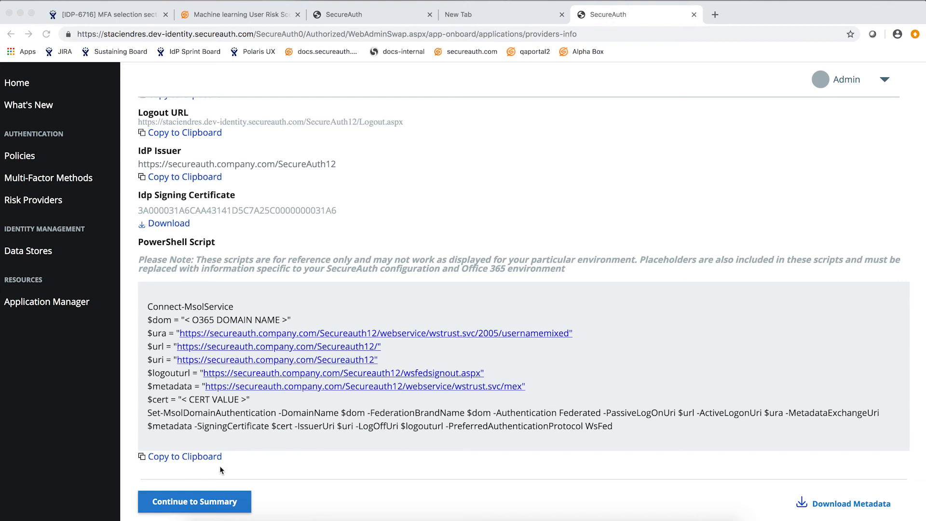
{"action": "left_click", "coordinate": [227, 507]}
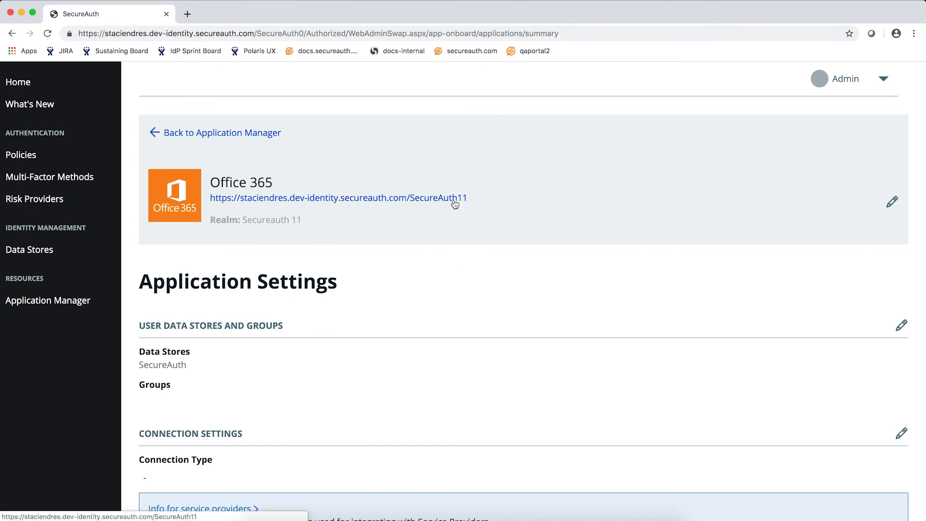
- Change the Office 365 application's authentication policy to Factory Default Policy and save the updated settings
{"action": "scroll", "coordinate": [357, 332], "scroll_direction": "down", "scroll_amount": 3}
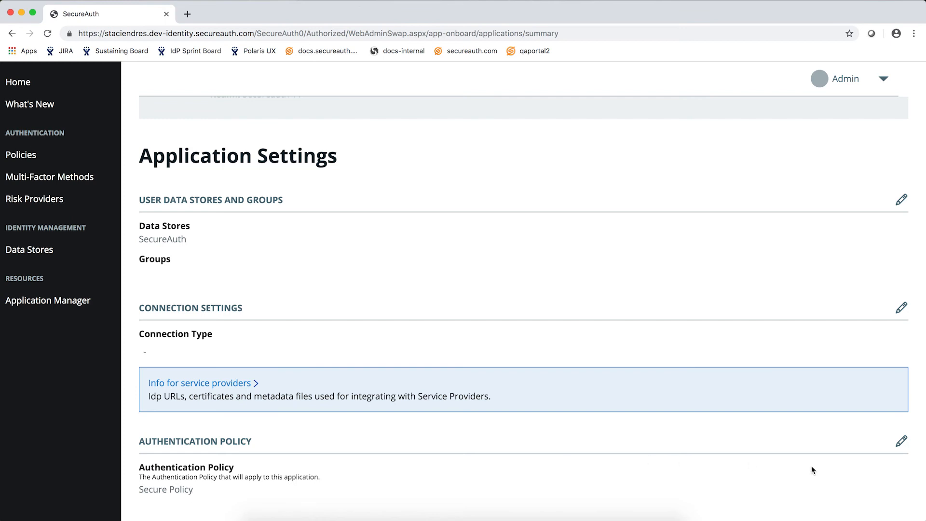
{"action": "left_click", "coordinate": [901, 442]}
{"action": "left_click", "coordinate": [534, 175]}
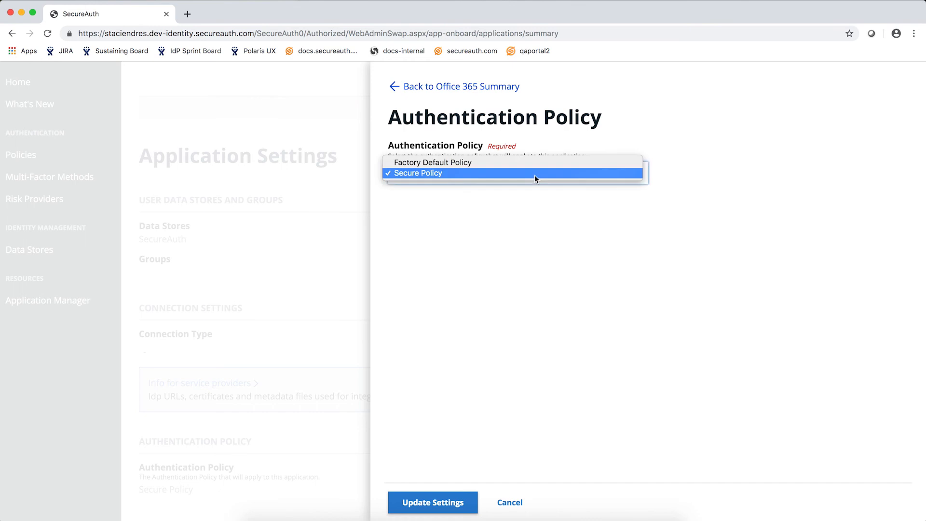
{"action": "left_click", "coordinate": [522, 163]}
{"action": "left_click", "coordinate": [449, 503]}
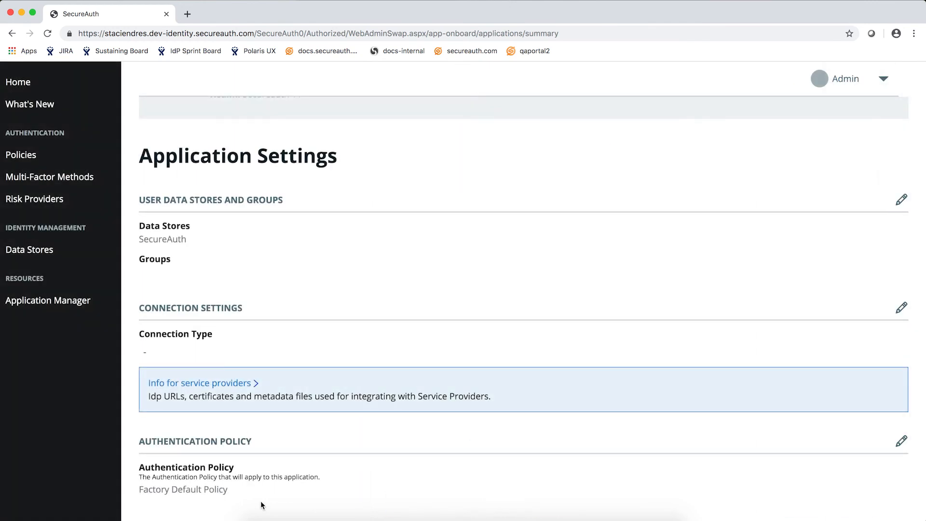
- Open the default policy and check its list of resources for the Office 365 application
{"action": "left_click", "coordinate": [22, 155]}
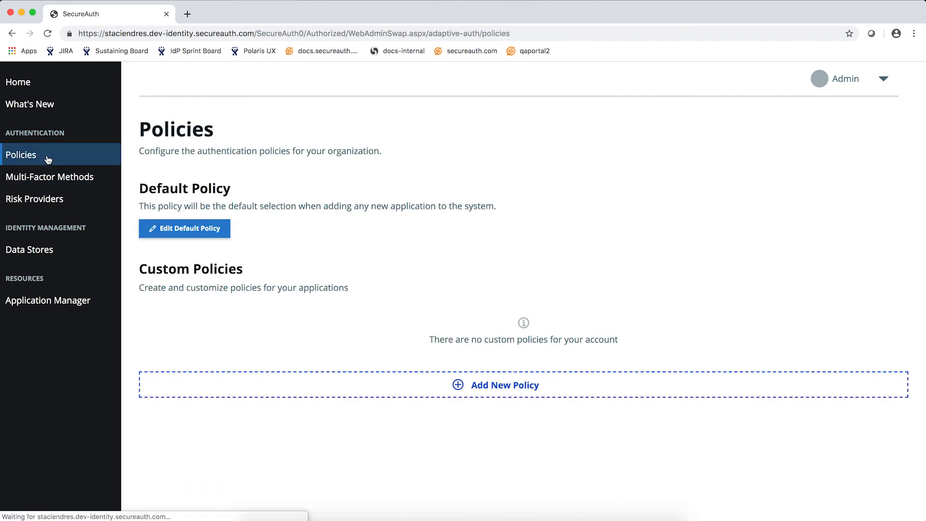
{"action": "left_click", "coordinate": [220, 235]}
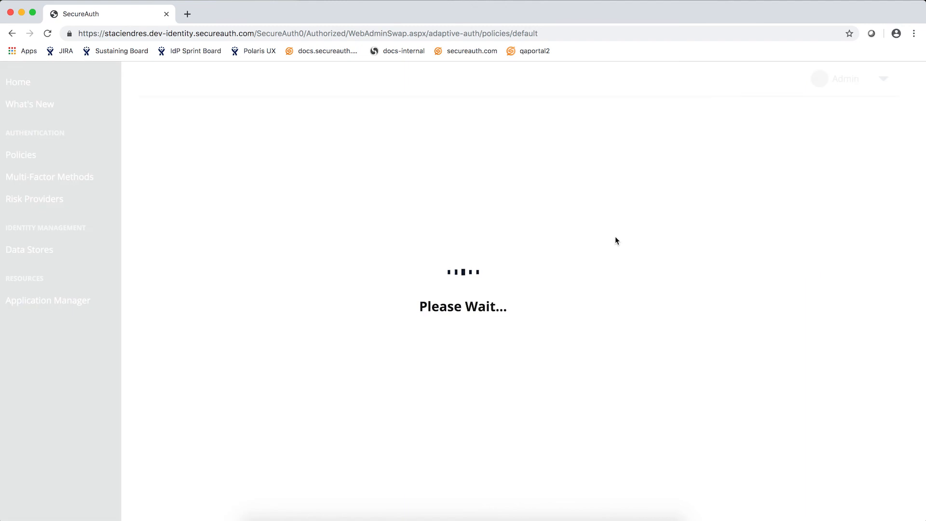
{"action": "left_click", "coordinate": [472, 196]}
{"action": "scroll", "coordinate": [289, 337], "scroll_direction": "down", "scroll_amount": 2}
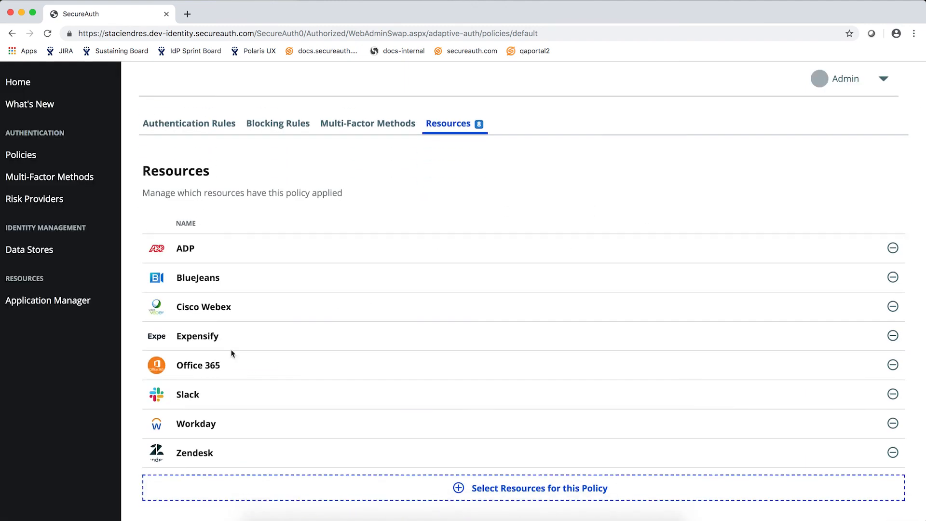